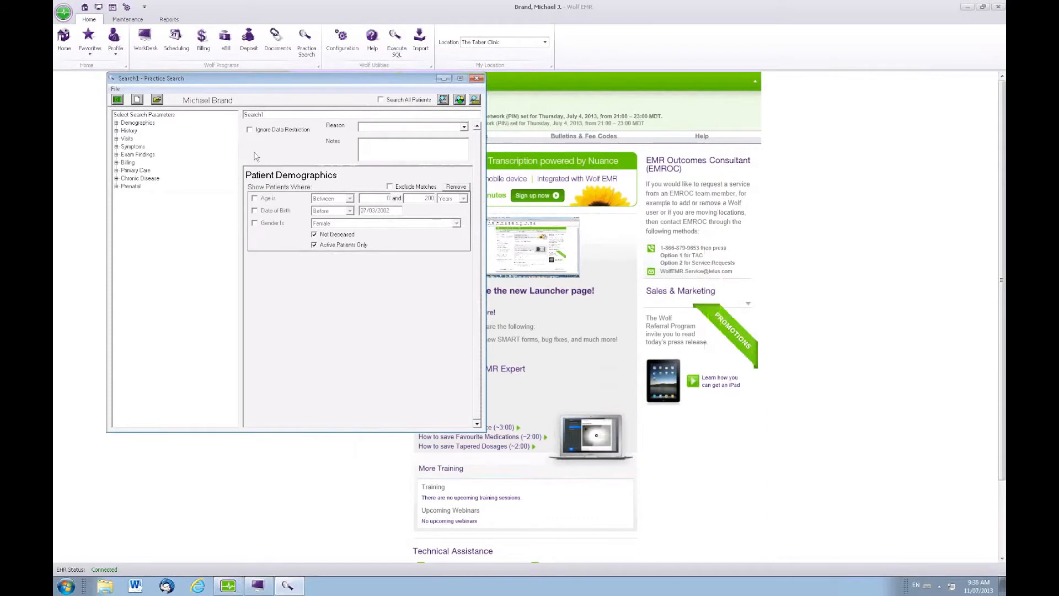
Step: Include all patients in the search and add a Primary MD parameter set to the physician's full name
{"action": "left_click", "coordinate": [381, 101]}
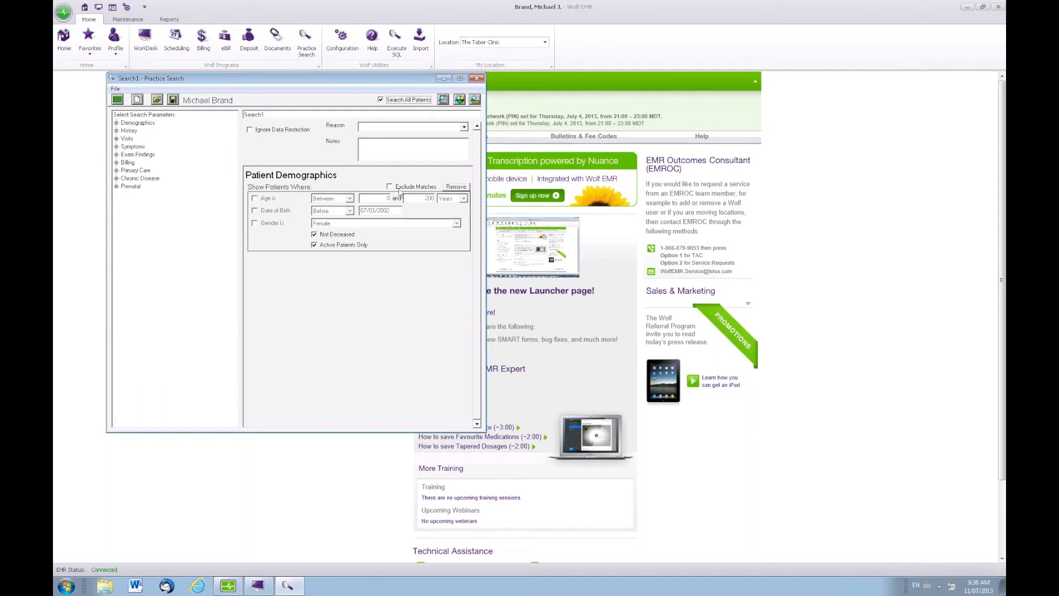
{"action": "mouse_move", "coordinate": [400, 192]}
{"action": "left_click", "coordinate": [116, 123]}
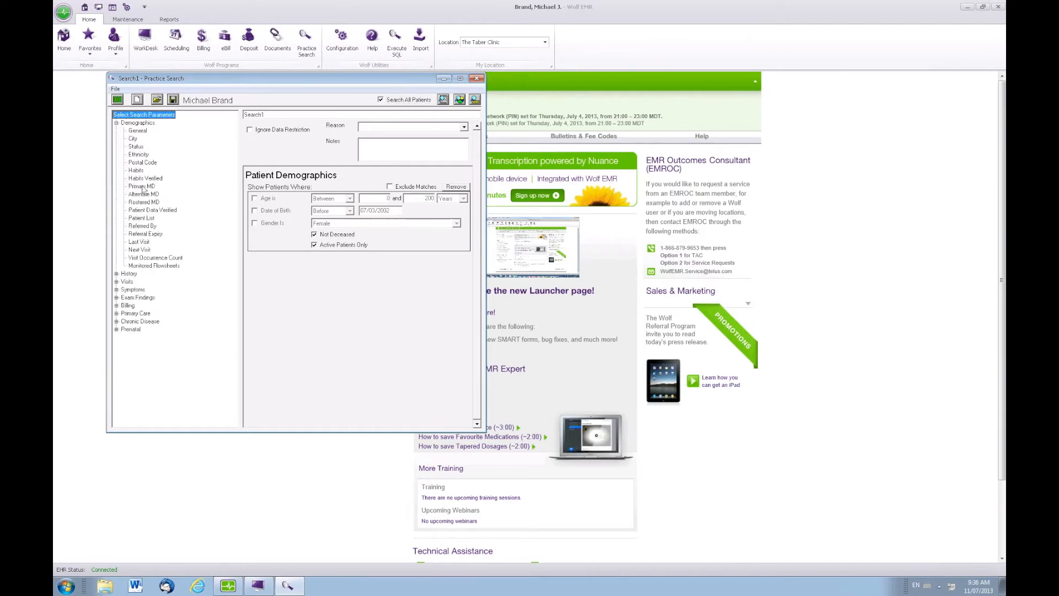
{"action": "left_click", "coordinate": [143, 188]}
{"action": "double_click", "coordinate": [143, 188]}
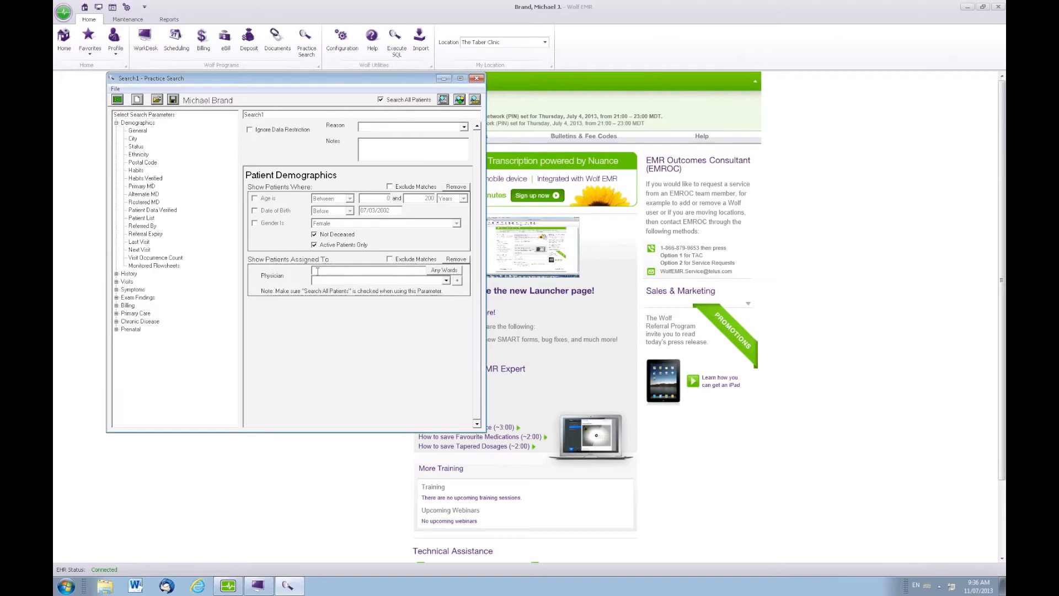
{"action": "type", "text": "michae"}
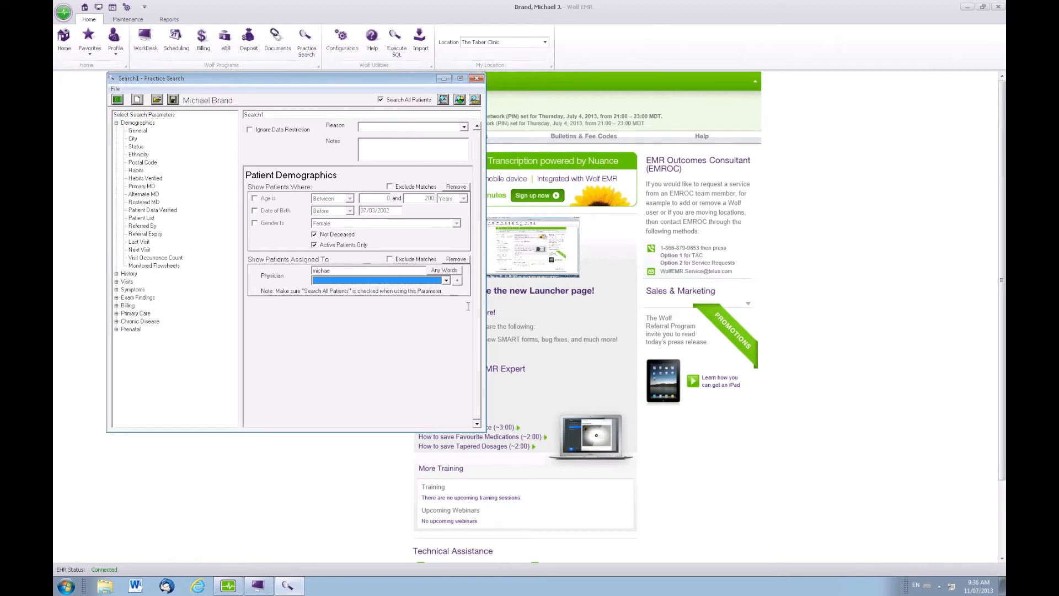
{"action": "left_click", "coordinate": [446, 280]}
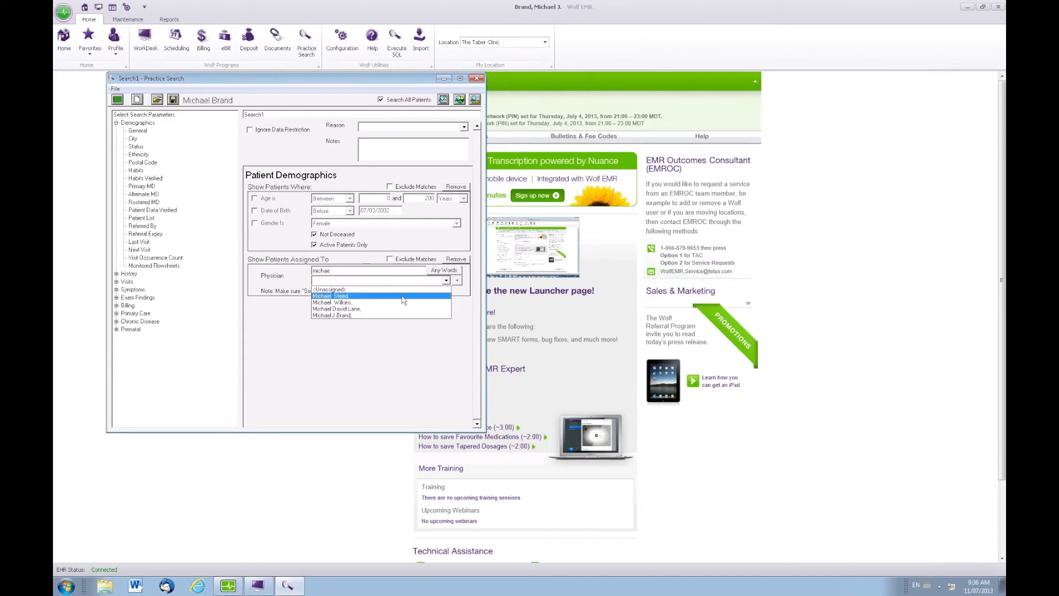
{"action": "left_click", "coordinate": [382, 314]}
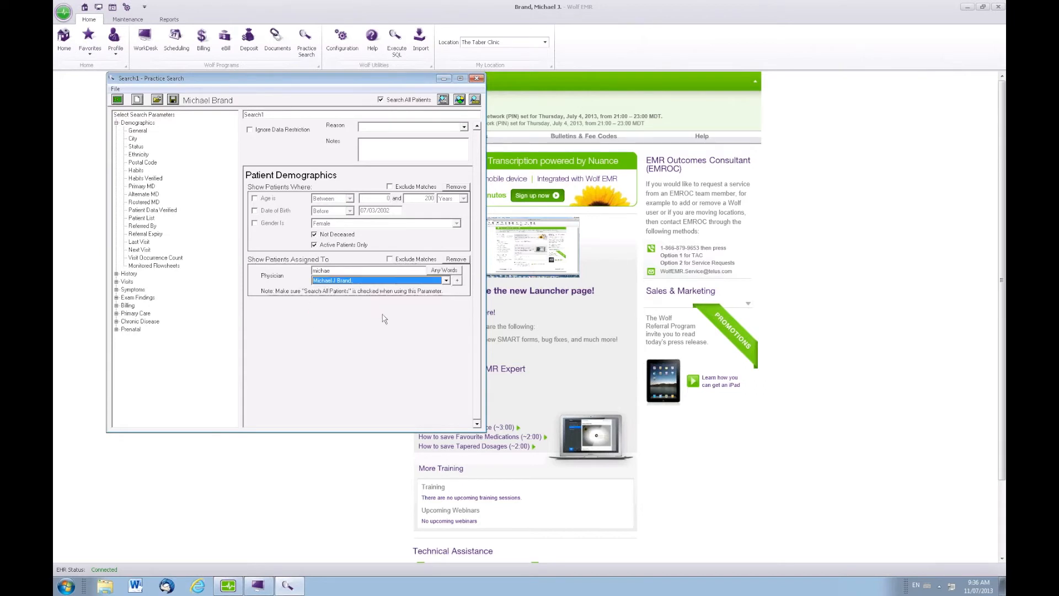
Step: Run the practice search, then reposition and widen the patient list window to fit all result columns
{"action": "left_click", "coordinate": [443, 99]}
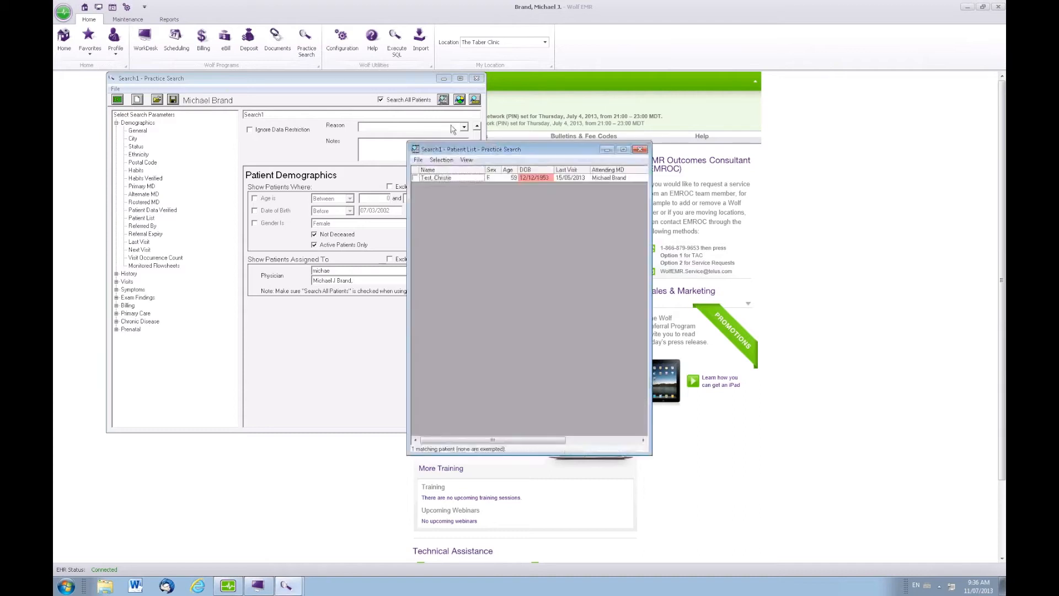
{"action": "left_click_drag", "start_coordinate": [440, 155], "coordinate": [226, 127]}
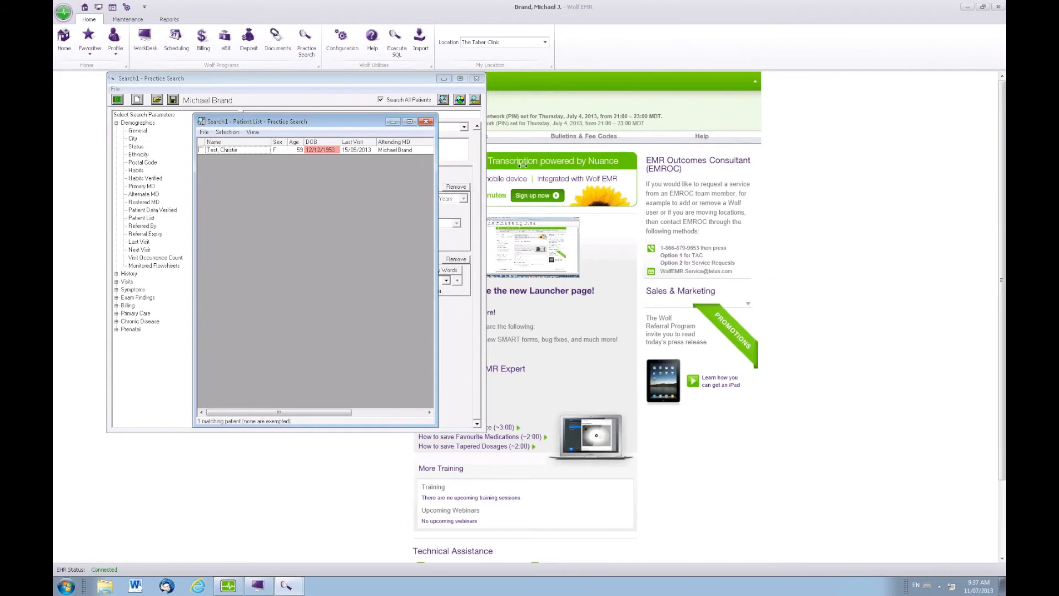
{"action": "left_click_drag", "start_coordinate": [523, 165], "coordinate": [652, 170]}
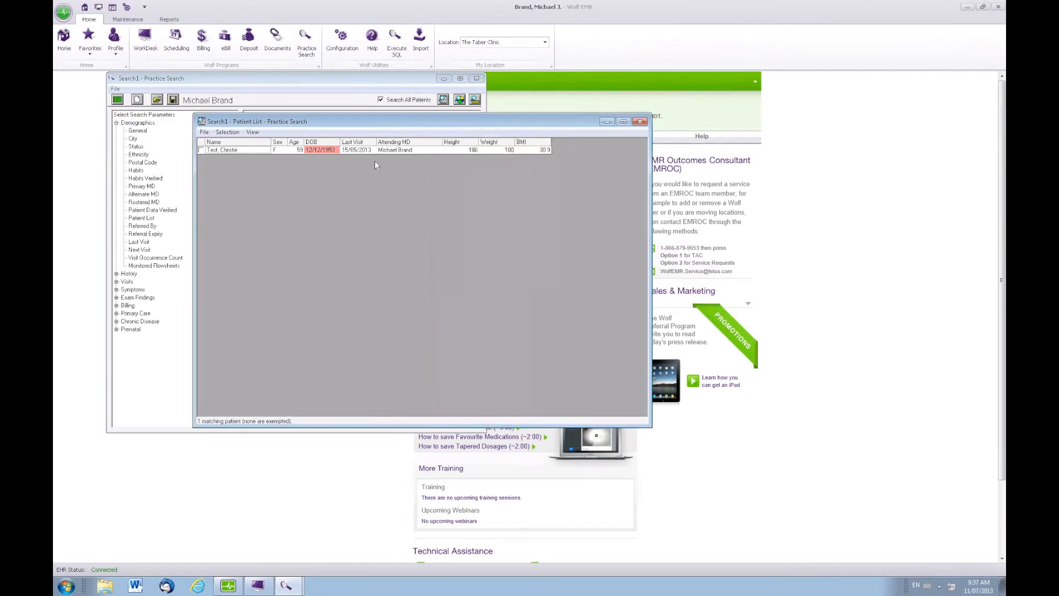
Step: Apply the Diabetes Register column view to the patient list
{"action": "left_click", "coordinate": [253, 133]}
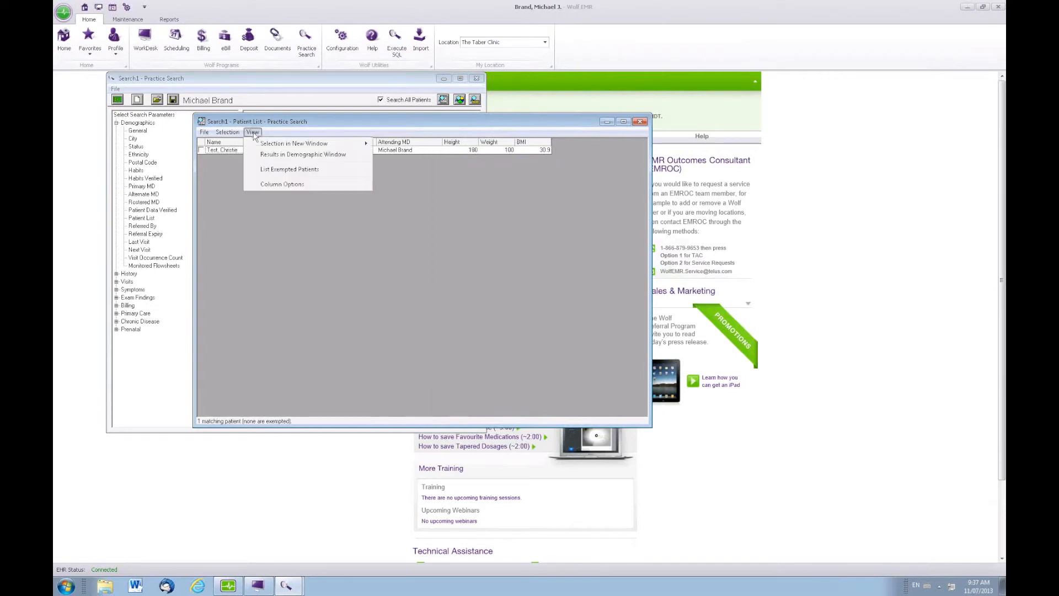
{"action": "left_click", "coordinate": [277, 186]}
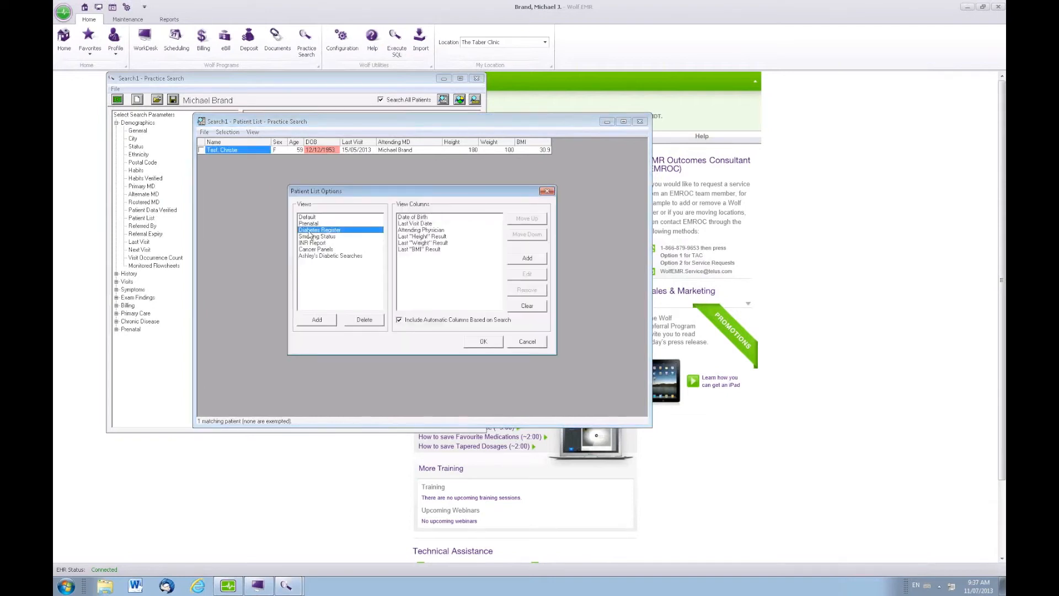
{"action": "left_click", "coordinate": [493, 343]}
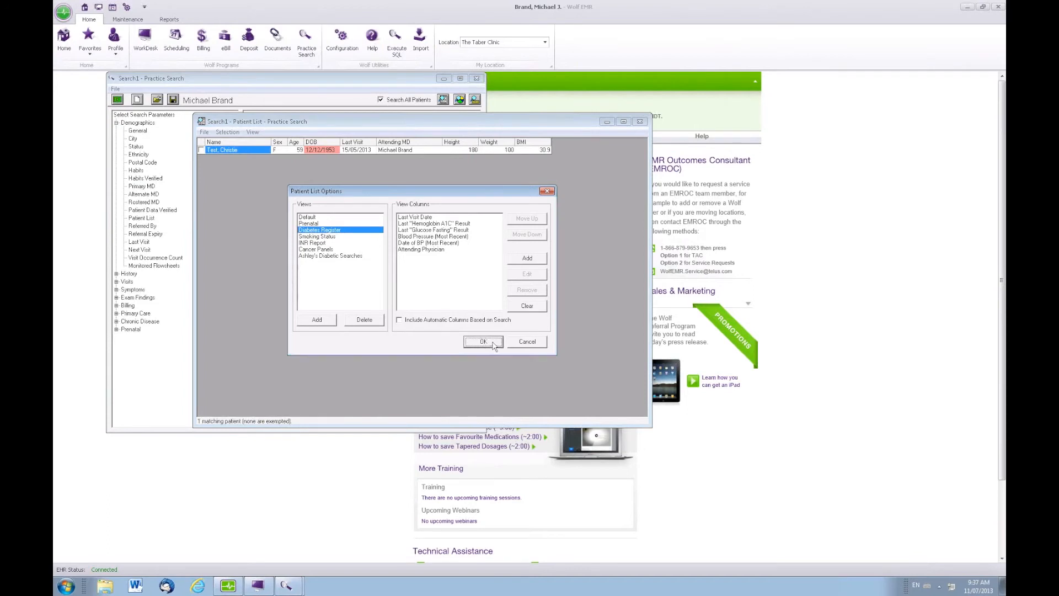
{"action": "left_click", "coordinate": [483, 341]}
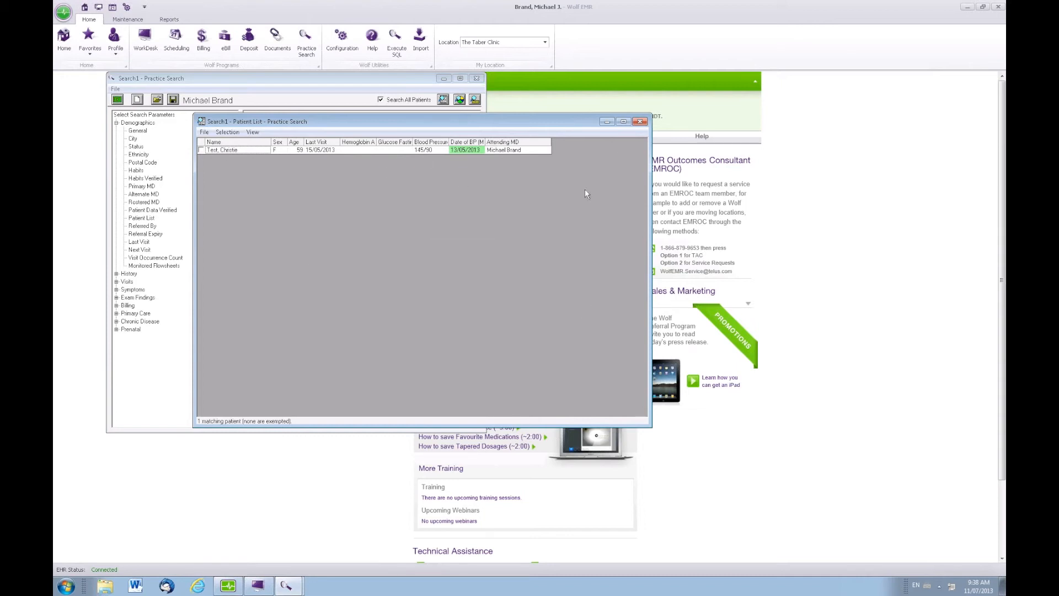
Step: Close the patient list and add a Problem (ICD9) history filter for (DM) Diabetes (250)
{"action": "left_click", "coordinate": [641, 123]}
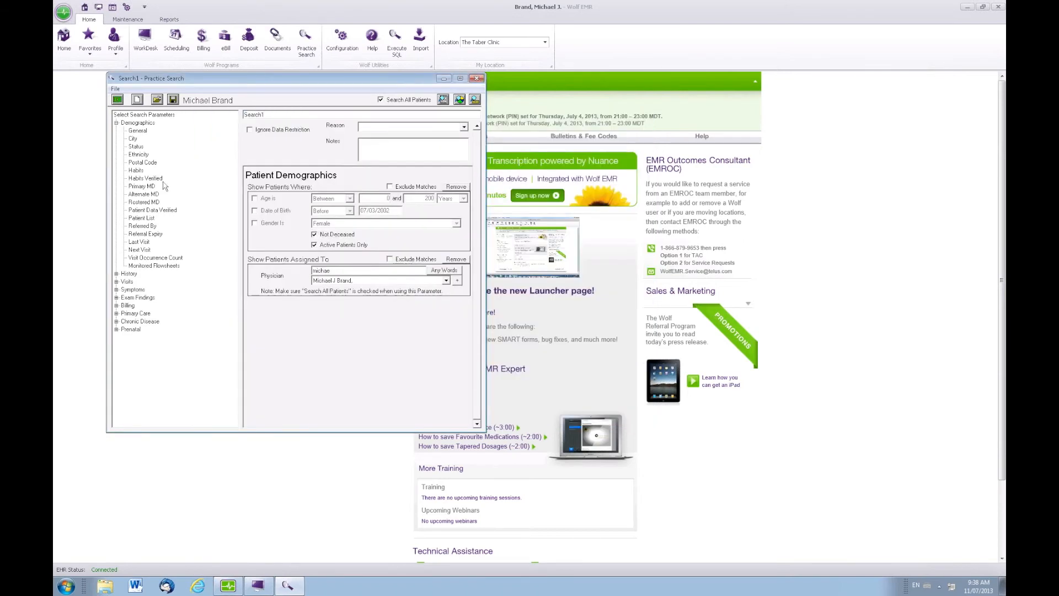
{"action": "left_click", "coordinate": [117, 123]}
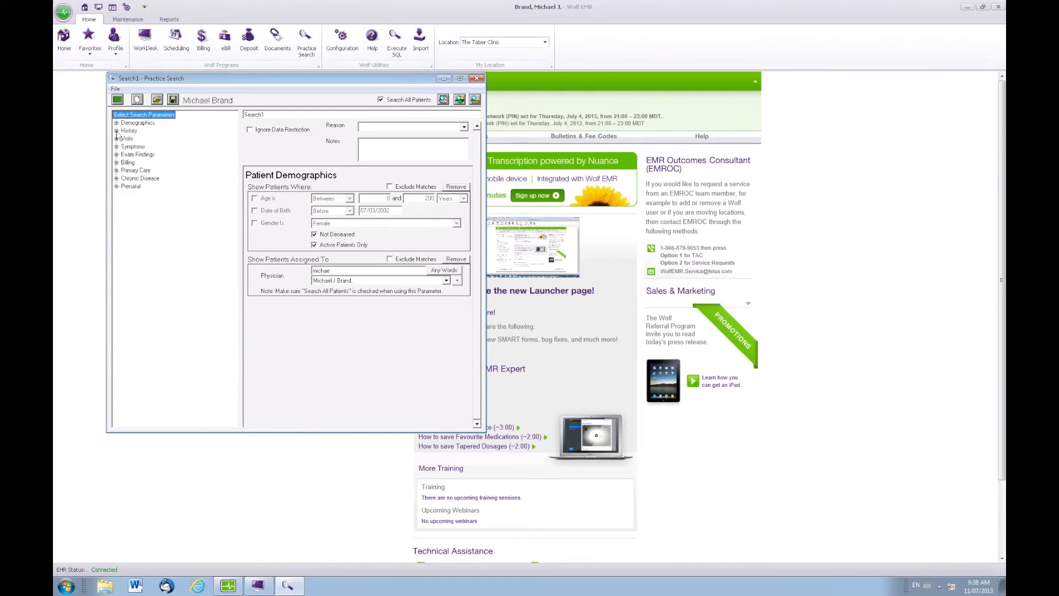
{"action": "left_click", "coordinate": [116, 131]}
{"action": "left_click", "coordinate": [138, 140]}
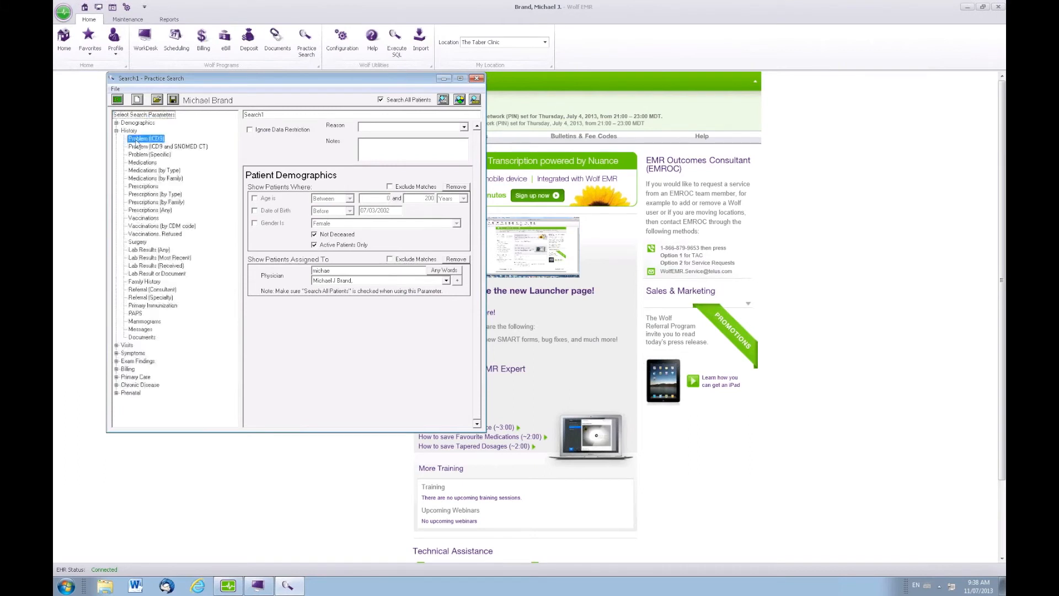
{"action": "double_click", "coordinate": [137, 141]}
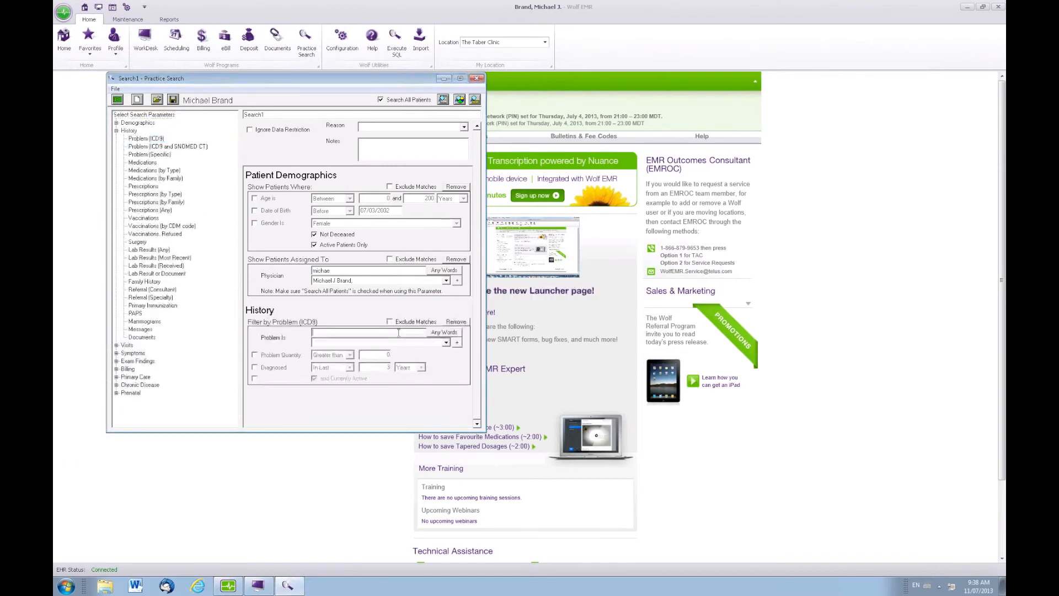
{"action": "type", "text": "diab"}
{"action": "key", "text": "Tab"}
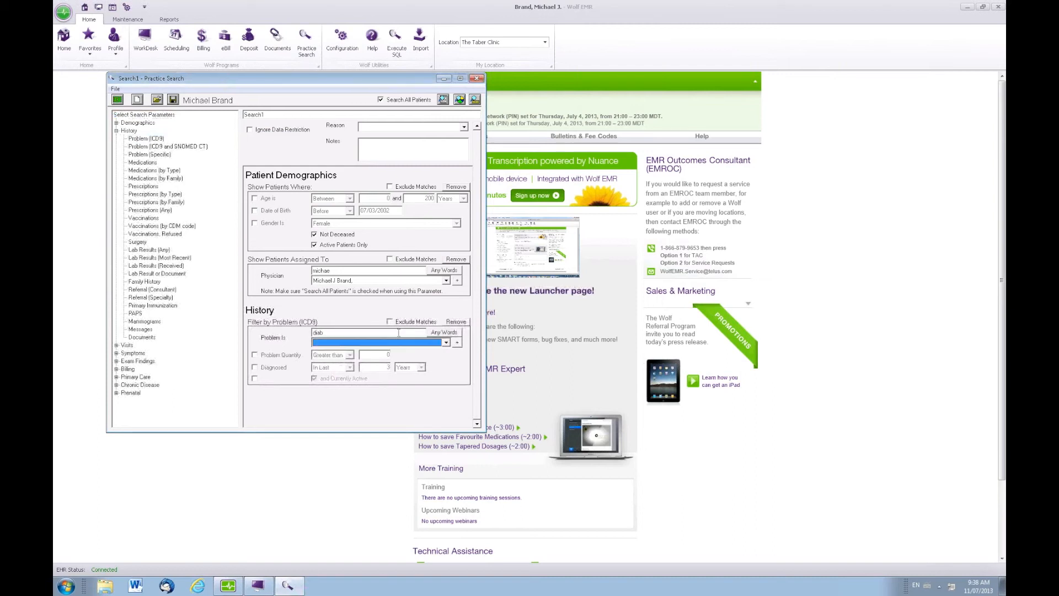
{"action": "left_click", "coordinate": [446, 342]}
{"action": "left_click", "coordinate": [405, 353]}
Step: Expand the assigned physician filter into a list that accepts multiple physicians
{"action": "left_click", "coordinate": [457, 282]}
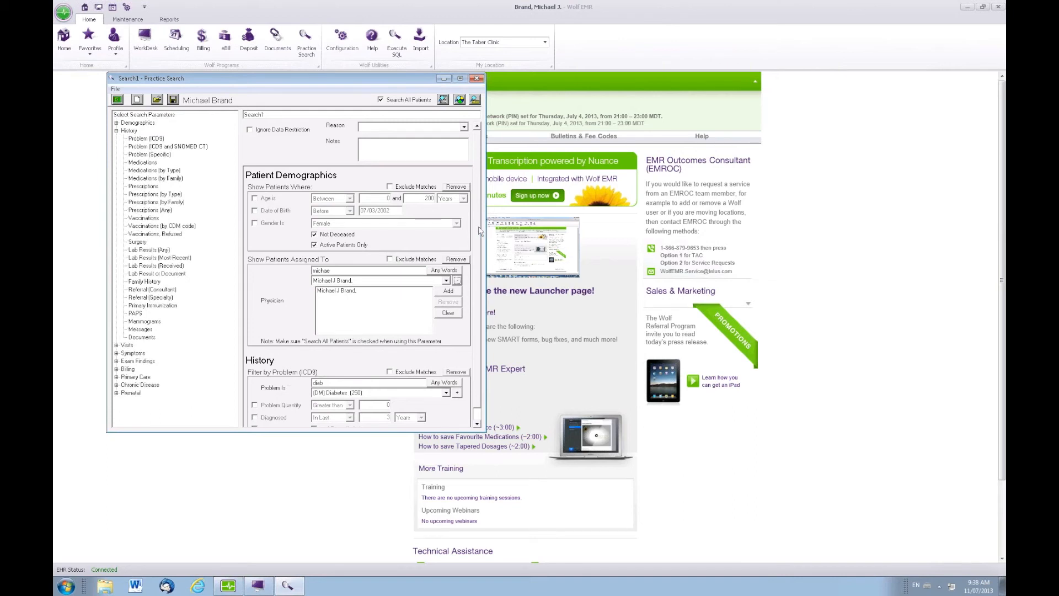
{"action": "scroll", "coordinate": [476, 256], "scroll_direction": "down", "scroll_amount": 1}
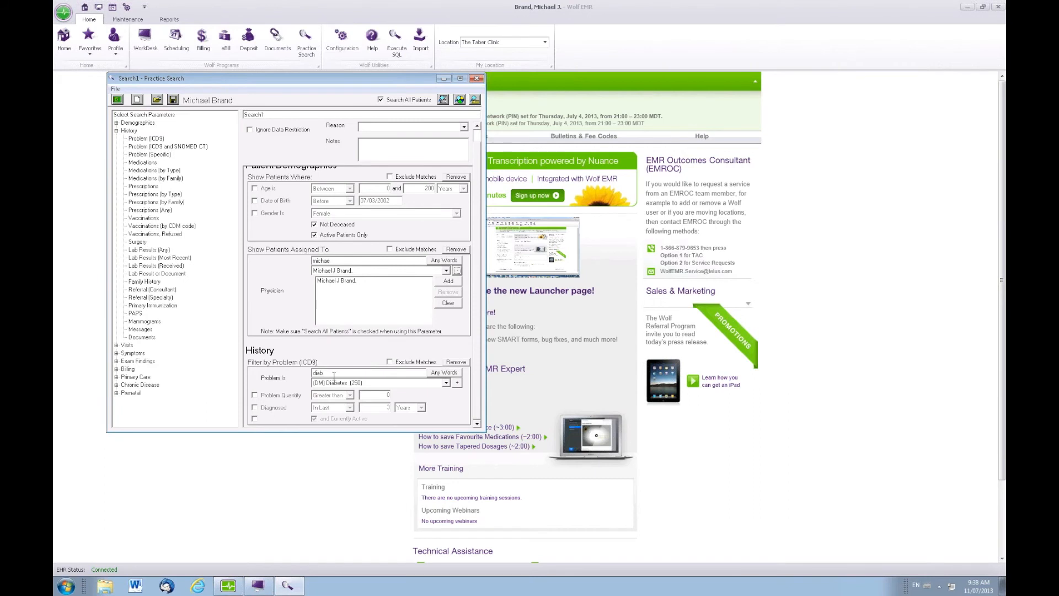
{"action": "left_click", "coordinate": [389, 362]}
Step: Look through the Symptoms, Billing and Exam Findings categories of search parameters
{"action": "left_click", "coordinate": [117, 132]}
{"action": "left_click", "coordinate": [117, 147]}
{"action": "left_click", "coordinate": [117, 147]}
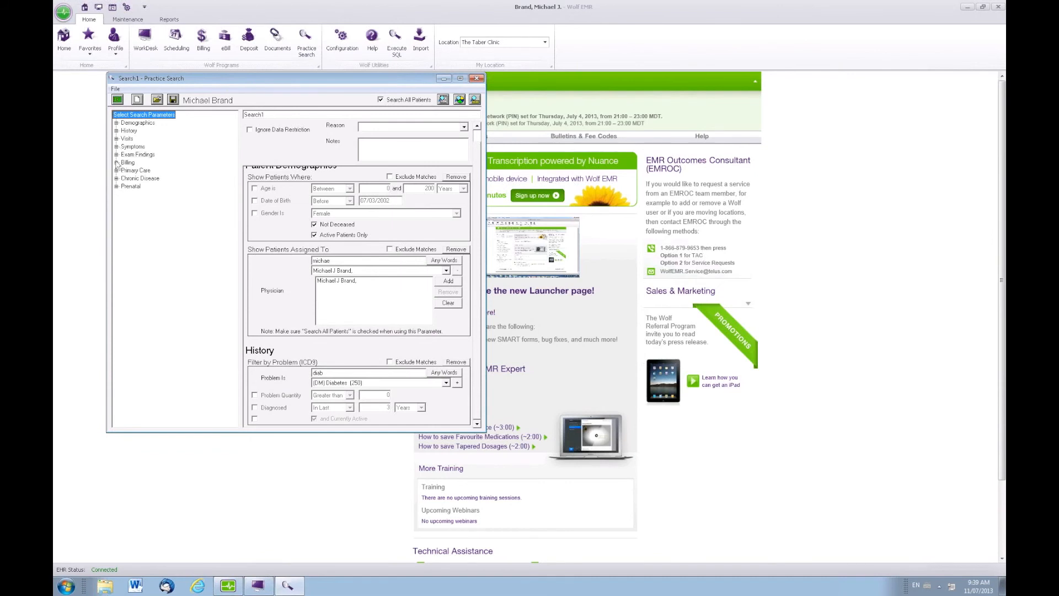
{"action": "left_click", "coordinate": [117, 162]}
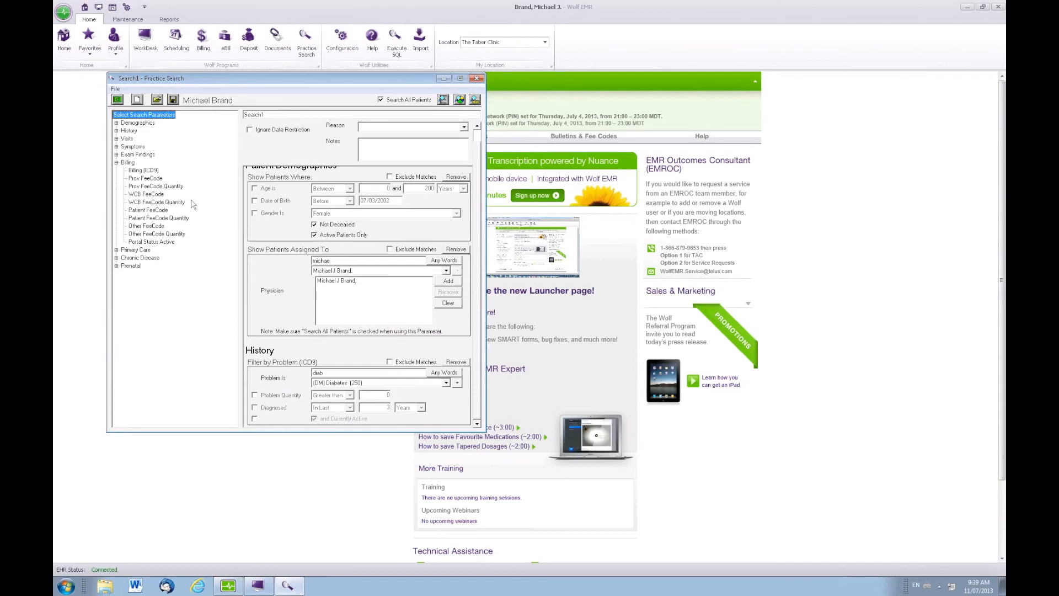
{"action": "left_click", "coordinate": [116, 163]}
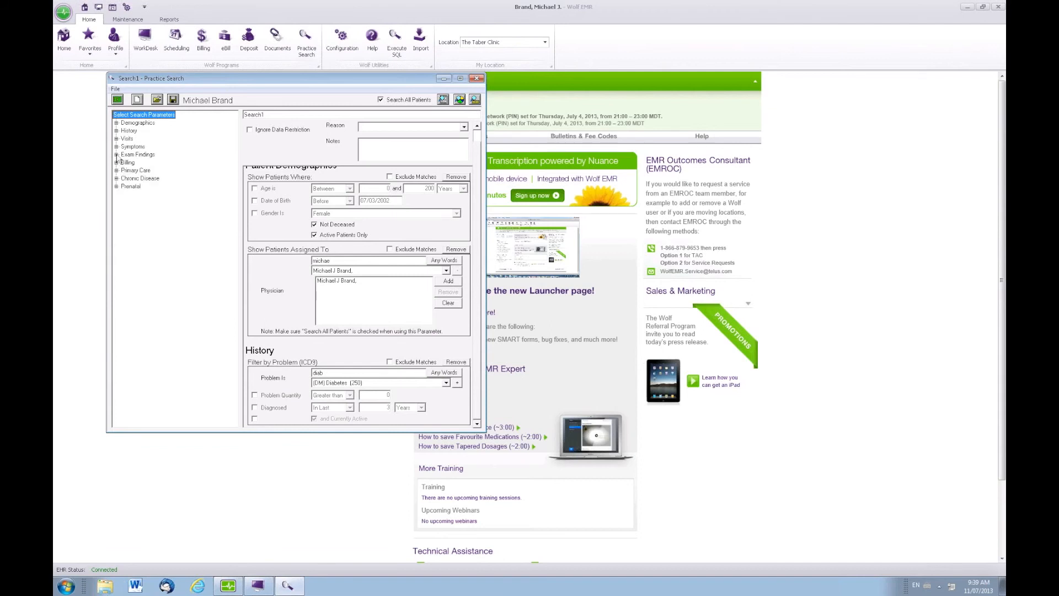
{"action": "left_click", "coordinate": [116, 154]}
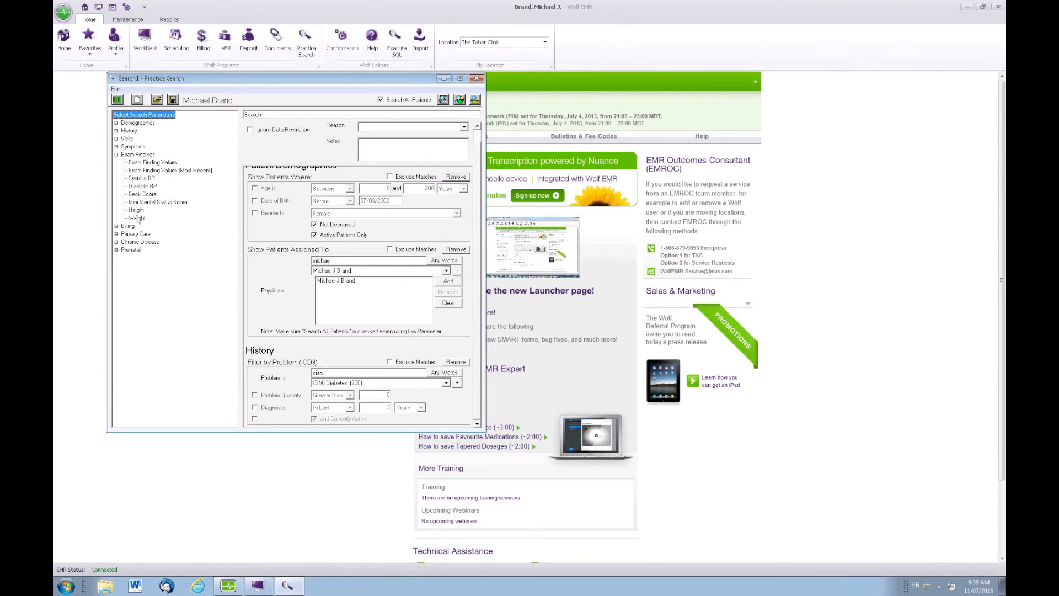
{"action": "left_click", "coordinate": [116, 155]}
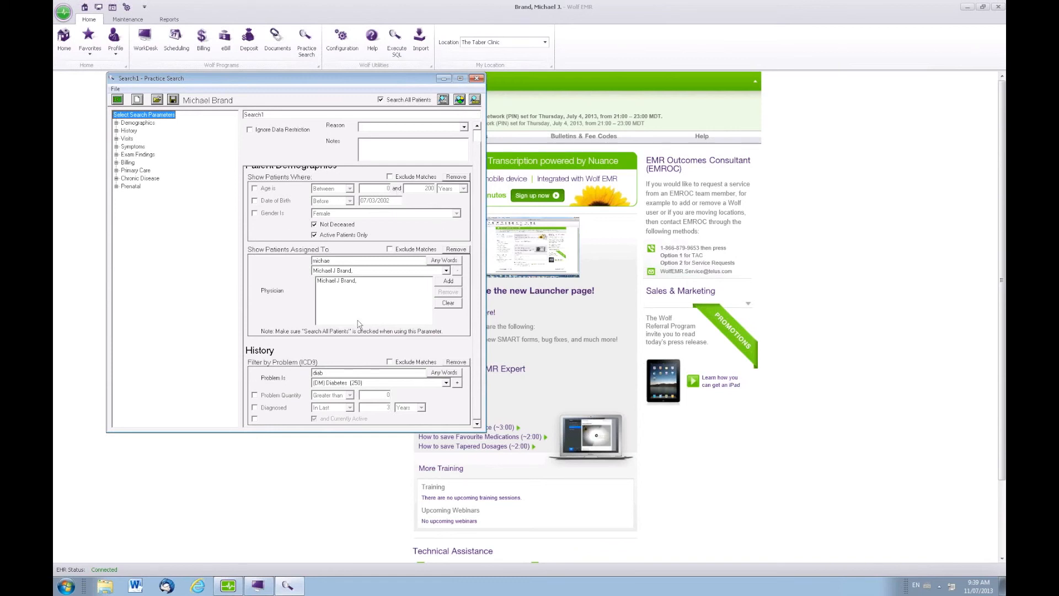
Step: Close the practice search and bring up the test patient's Medical Summary in WorkDesk, moved clear of the window's centre
{"action": "left_click", "coordinate": [477, 80]}
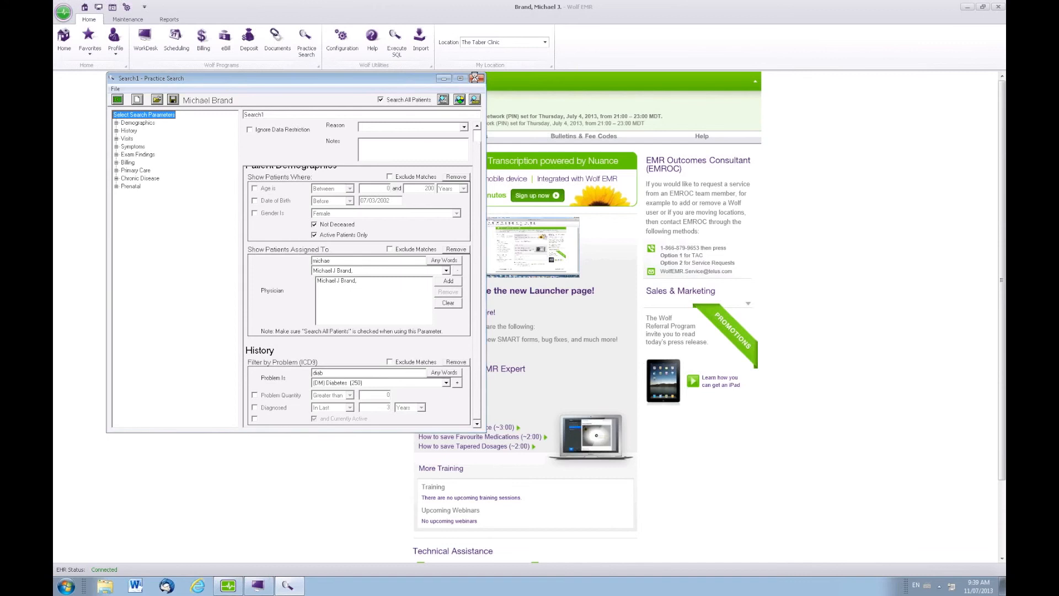
{"action": "left_click", "coordinate": [569, 331]}
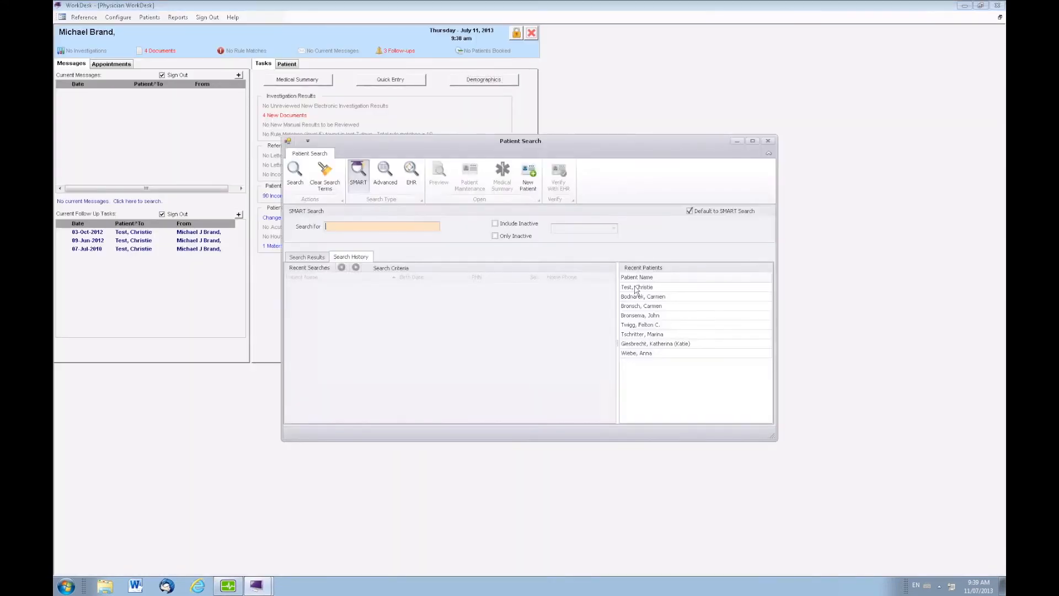
{"action": "double_click", "coordinate": [634, 286]}
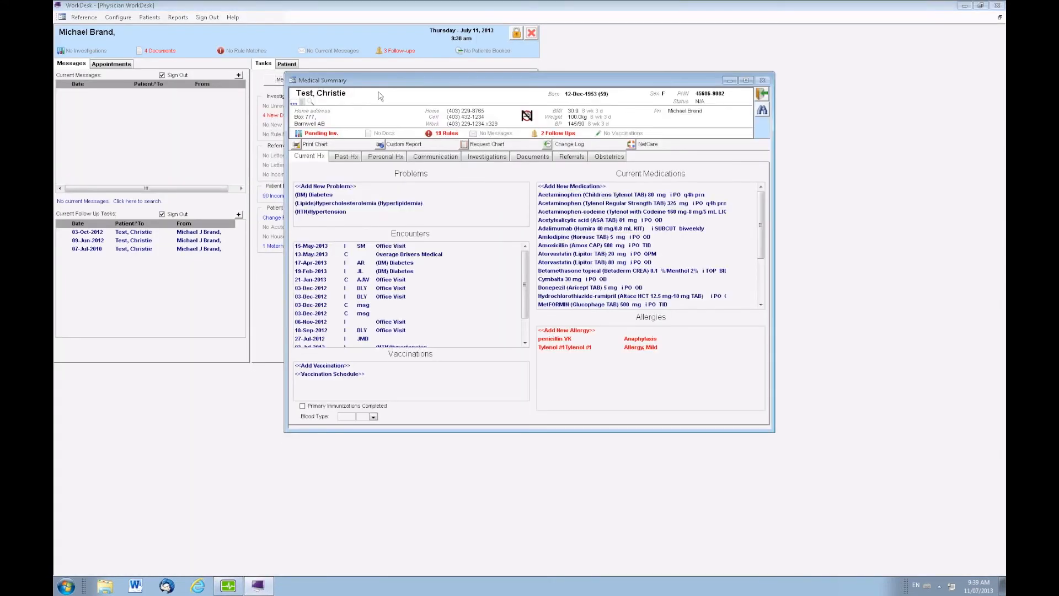
{"action": "left_click_drag", "start_coordinate": [389, 78], "coordinate": [244, 56]}
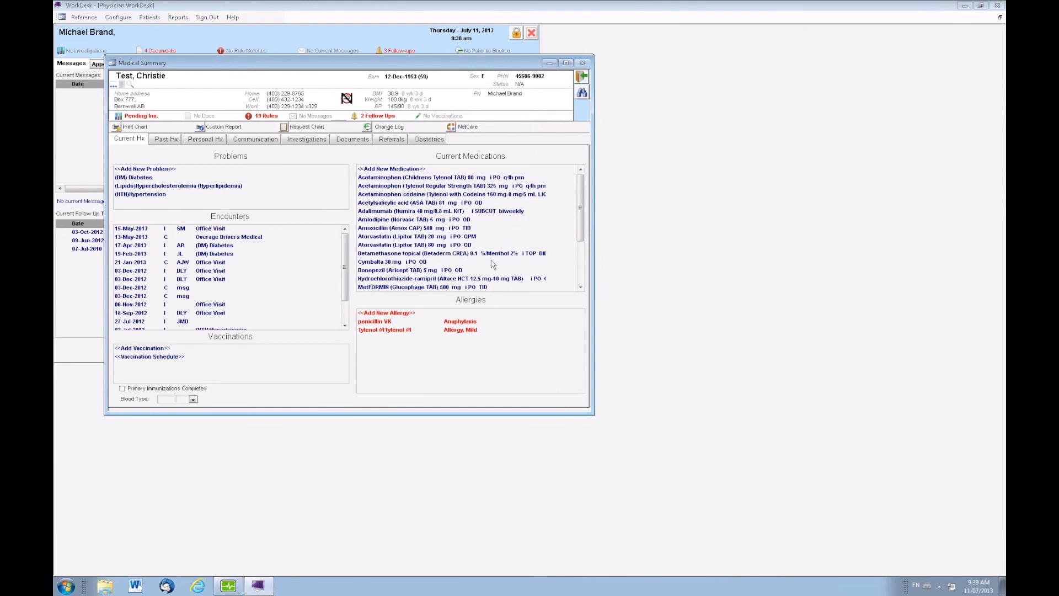